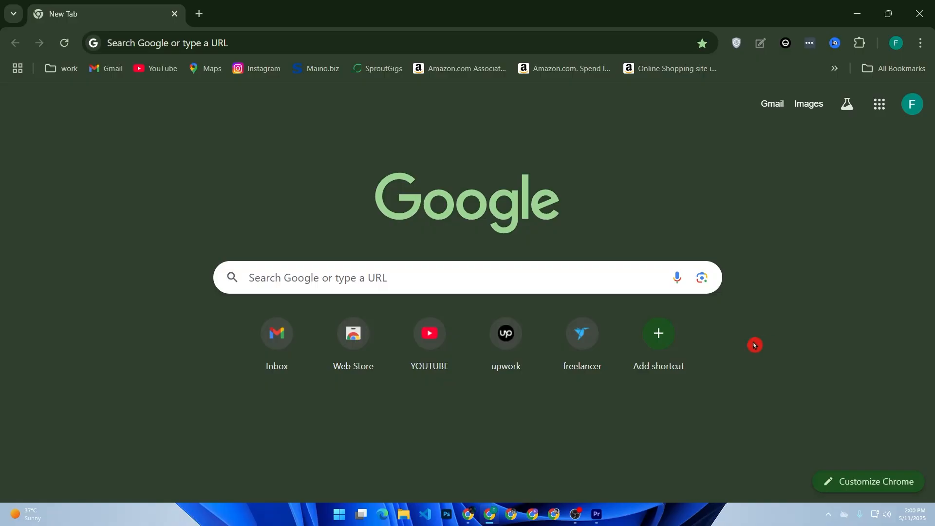
# - Go to workspace.google.com and start the Google Workspace sign-up
pyautogui.click(455, 291)
pyautogui.write('works[a')
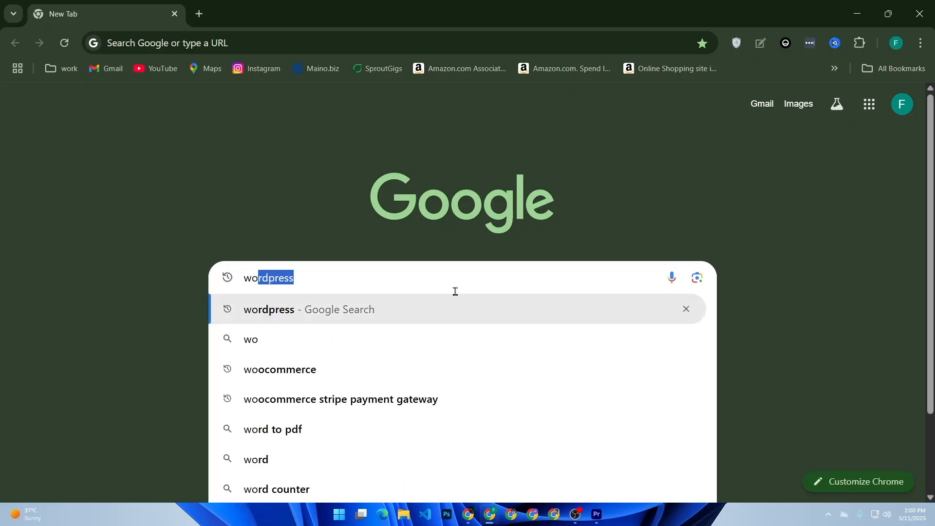
pyautogui.press('BackSpace')
pyautogui.press('BackSpace')
pyautogui.write('pas')
pyautogui.press('BackSpace')
pyautogui.write('ce.google.co')
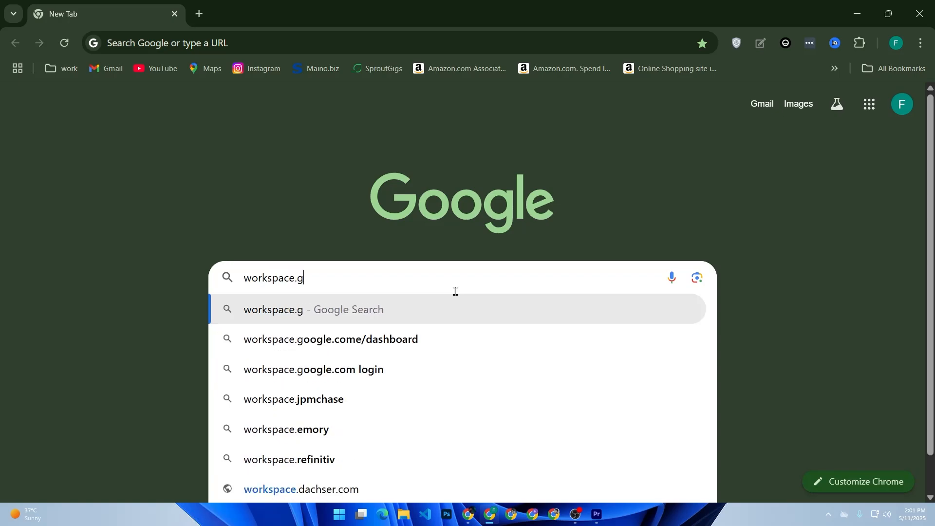
pyautogui.write('m')
pyautogui.press('Return')
pyautogui.click(456, 294)
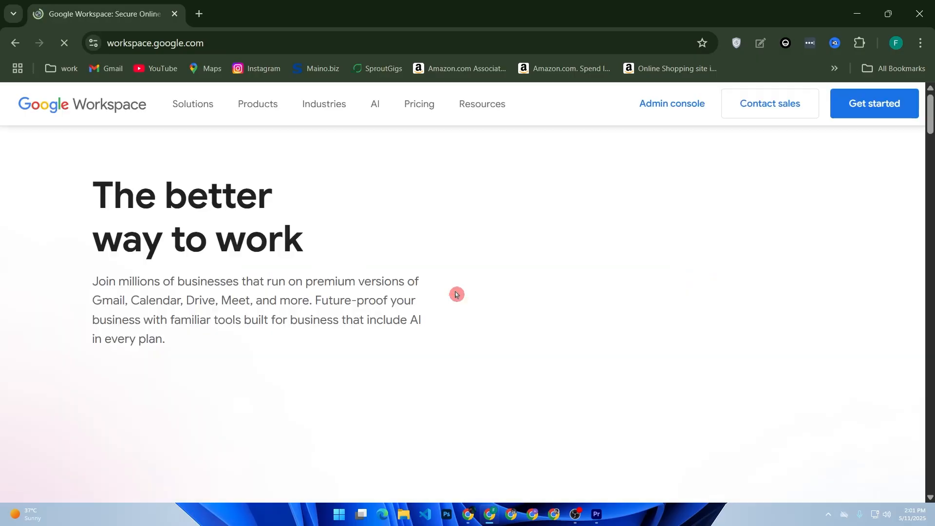
pyautogui.click(855, 104)
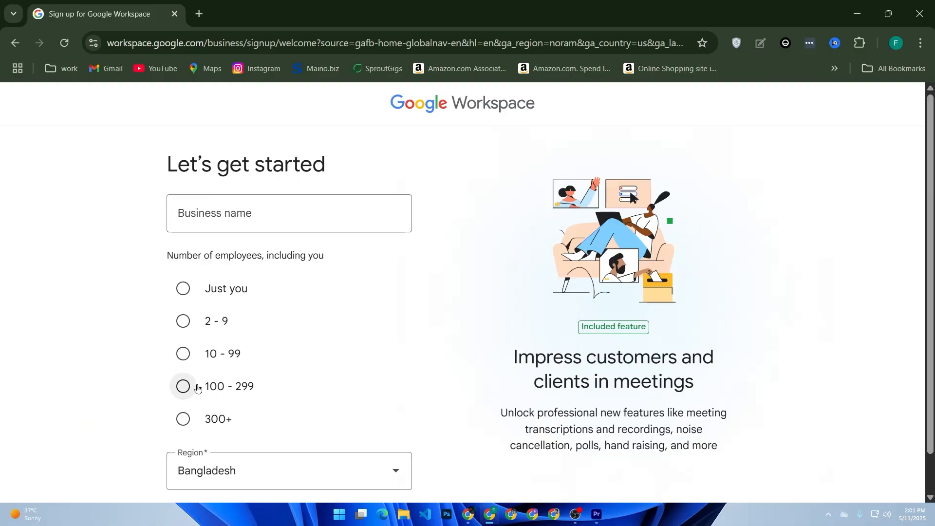
# - Enter the business name "Online shop", choose 2 - 9 employees, and continue to the contact info page
pyautogui.click(235, 219)
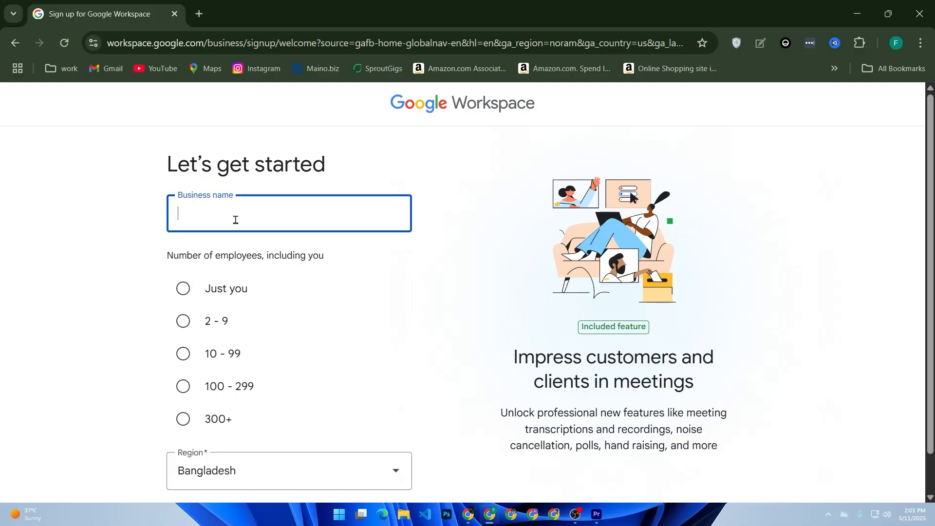
pyautogui.write('Onlines')
pyautogui.press('BackSpace')
pyautogui.write('shop')
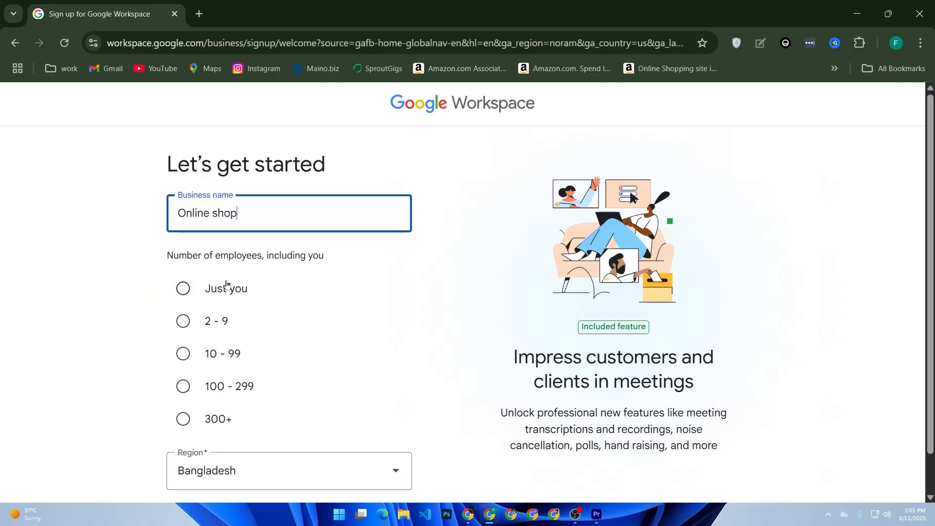
pyautogui.click(183, 321)
pyautogui.scroll(-1, 265, 378)
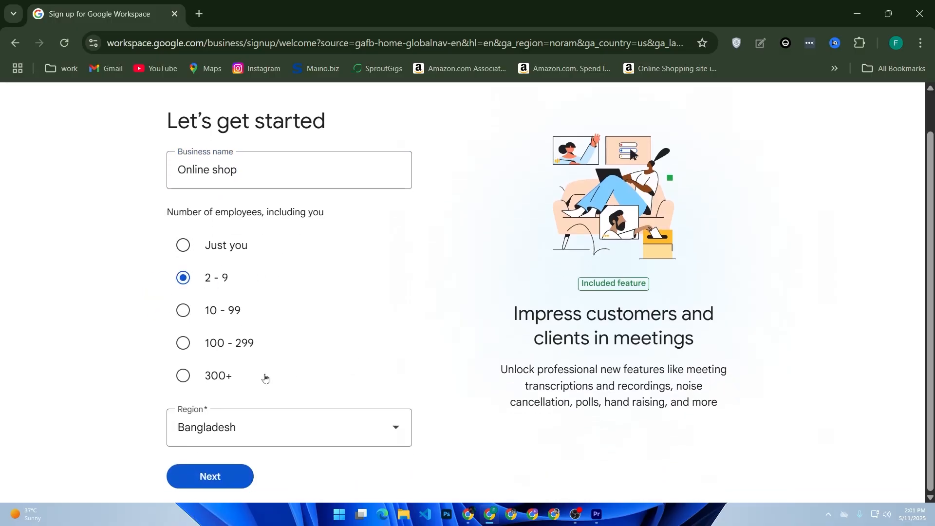
pyautogui.click(209, 480)
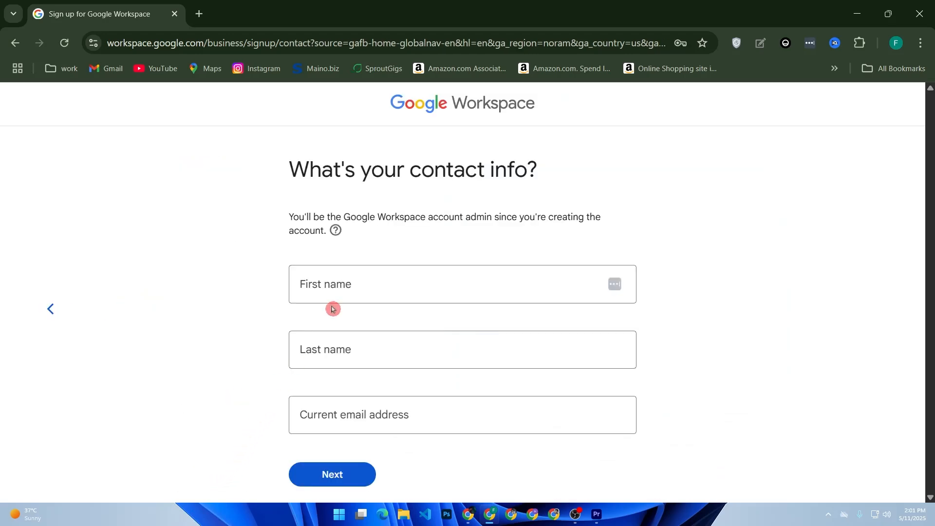
# - Fill in the admin's first name, last name and current email address, and choose to set up the account using an existing domain
pyautogui.click(350, 279)
pyautogui.click(432, 320)
pyautogui.click(326, 410)
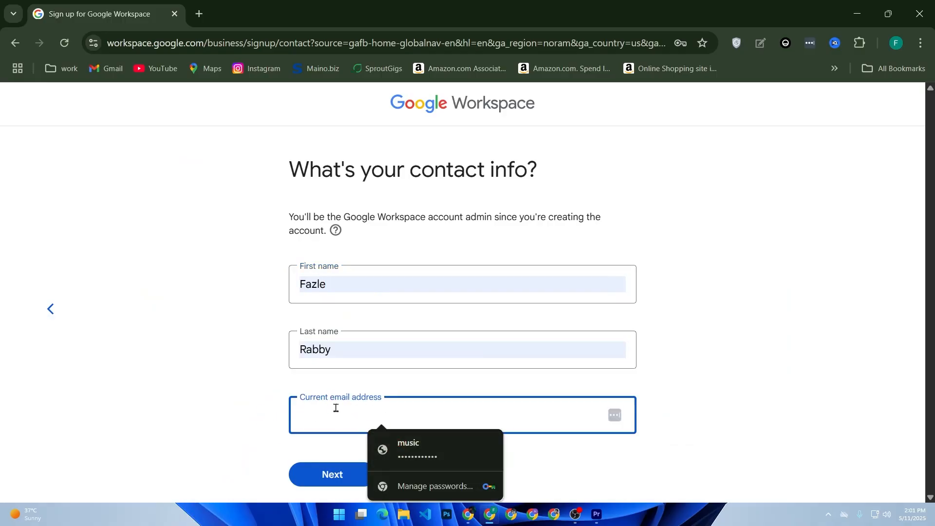
pyautogui.click(246, 403)
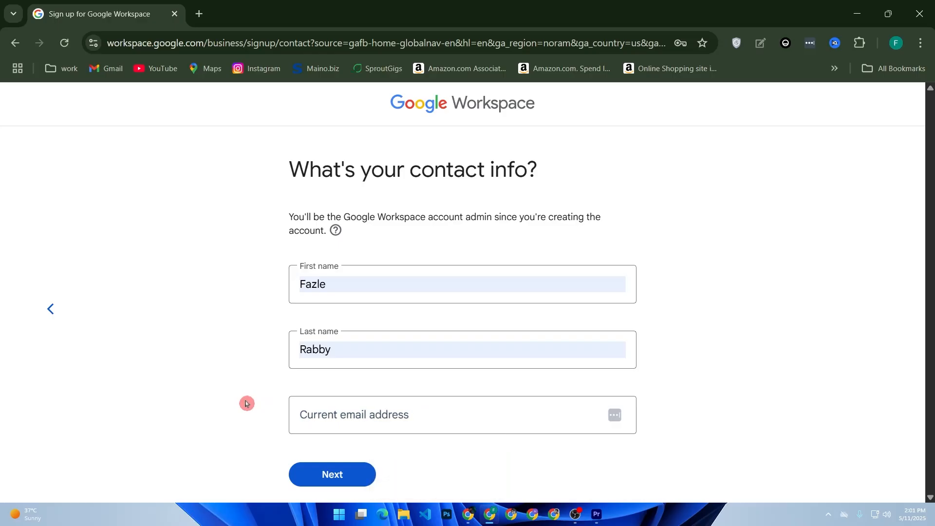
pyautogui.click(373, 432)
pyautogui.write('fa')
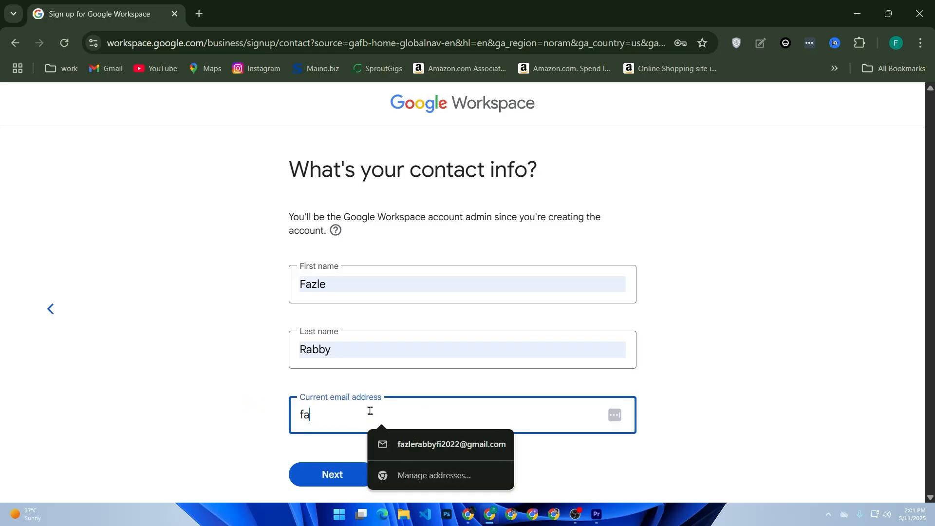
pyautogui.click(382, 441)
pyautogui.click(374, 475)
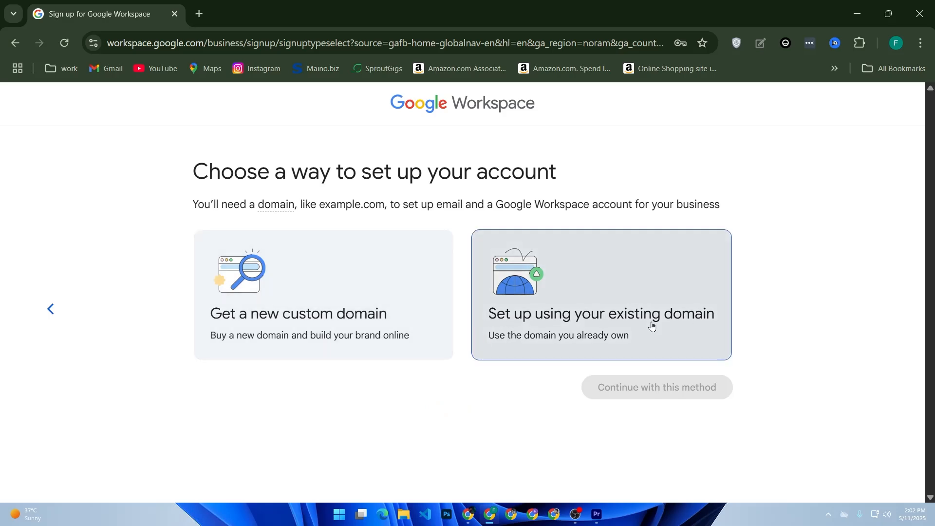
pyautogui.click(621, 319)
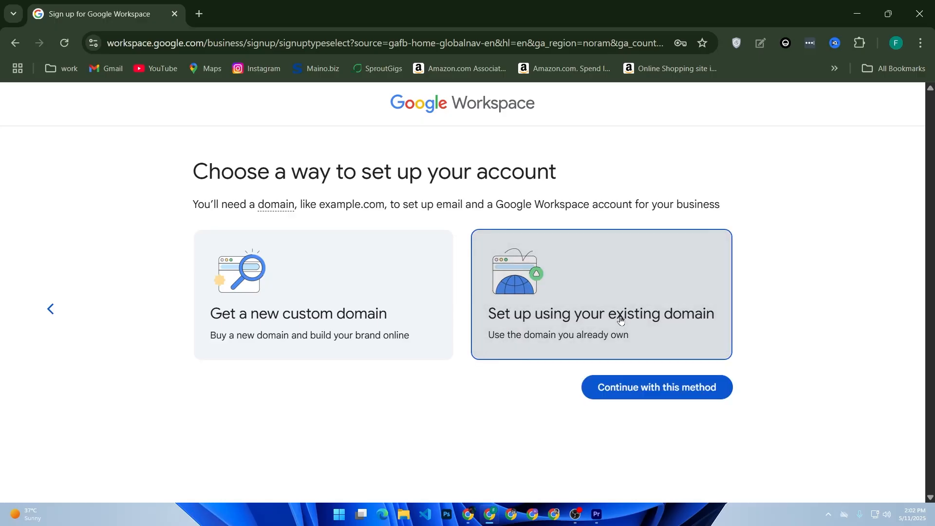
pyautogui.click(643, 396)
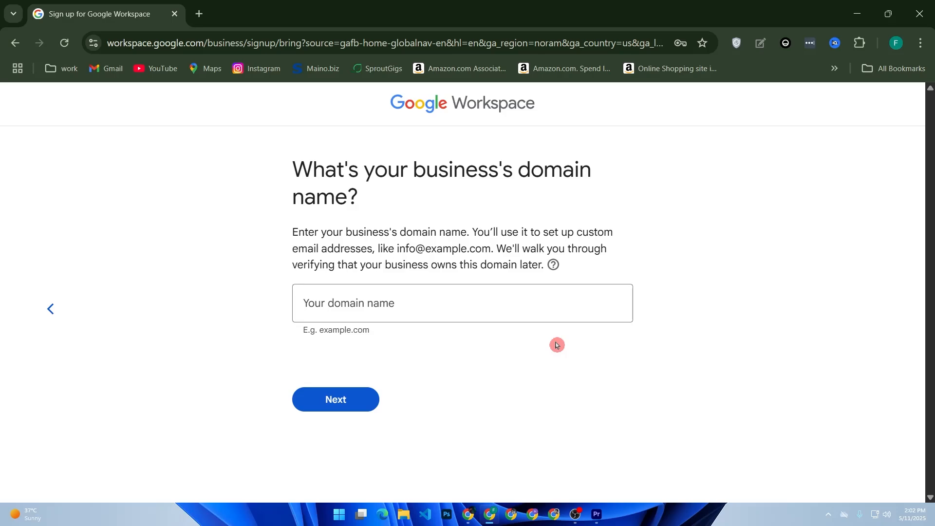
# - Search Google for "hostinger" in a new browser tab and open the Hostinger website
pyautogui.click(198, 14)
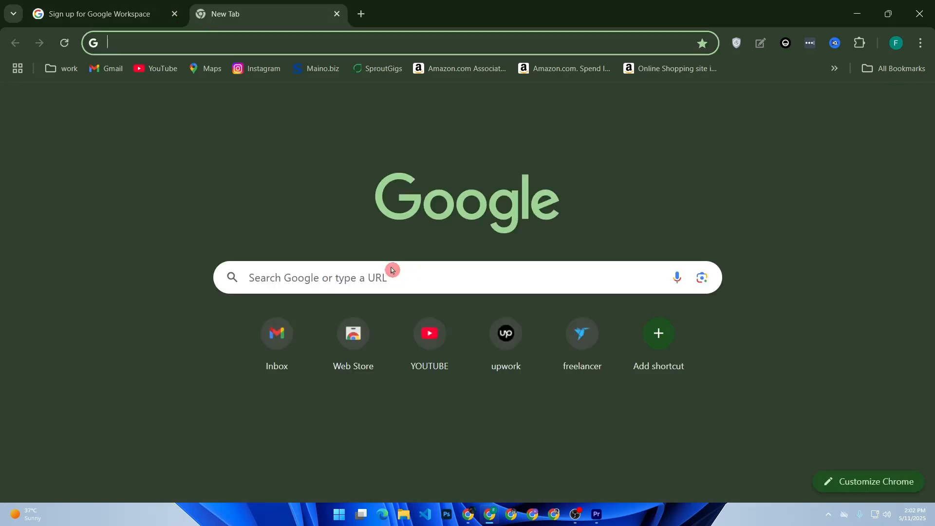
pyautogui.click(333, 271)
pyautogui.write('hos')
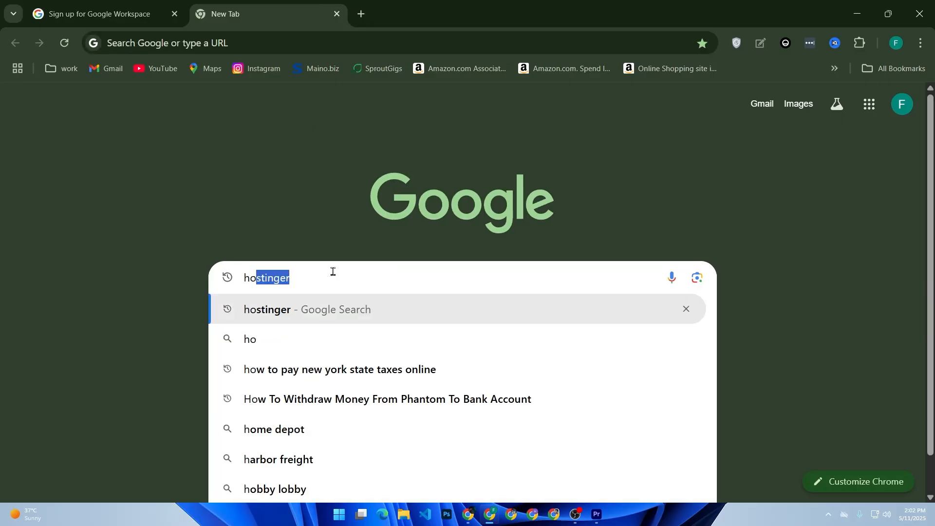
pyautogui.press('Return')
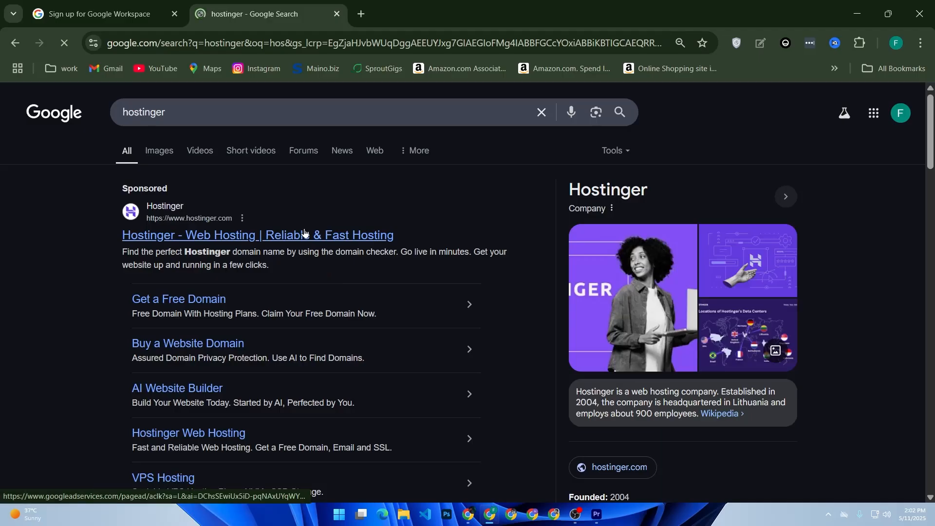
pyautogui.click(304, 233)
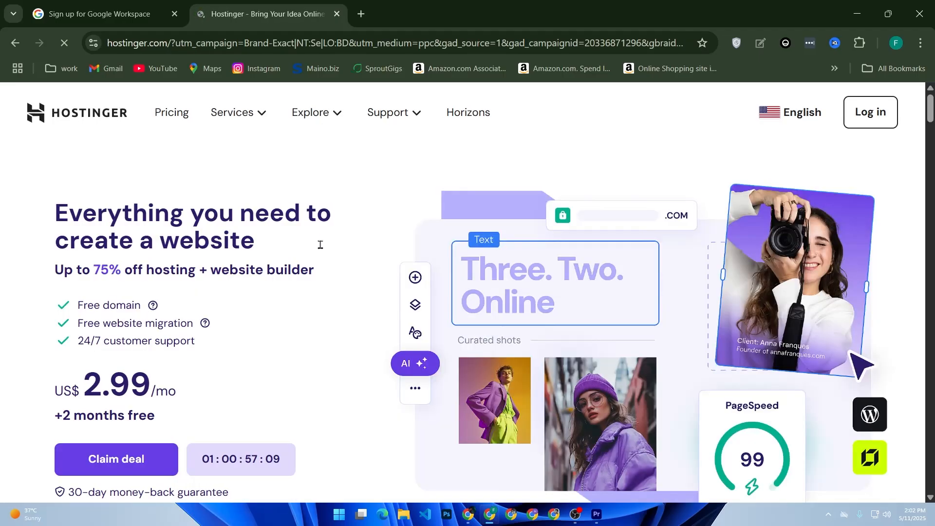
# - Log in to Hostinger with the existing Google account and open the domain portfolio
pyautogui.click(865, 122)
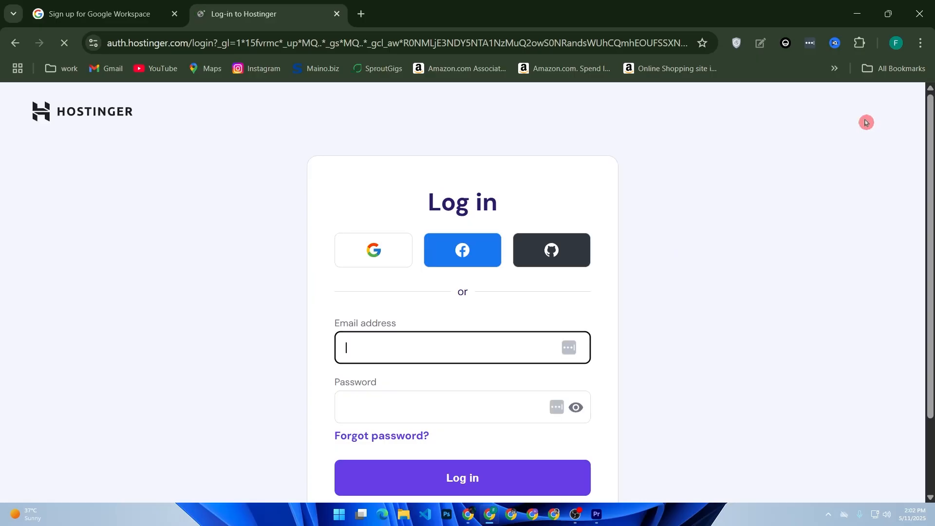
pyautogui.click(449, 340)
pyautogui.click(367, 413)
pyautogui.click(391, 261)
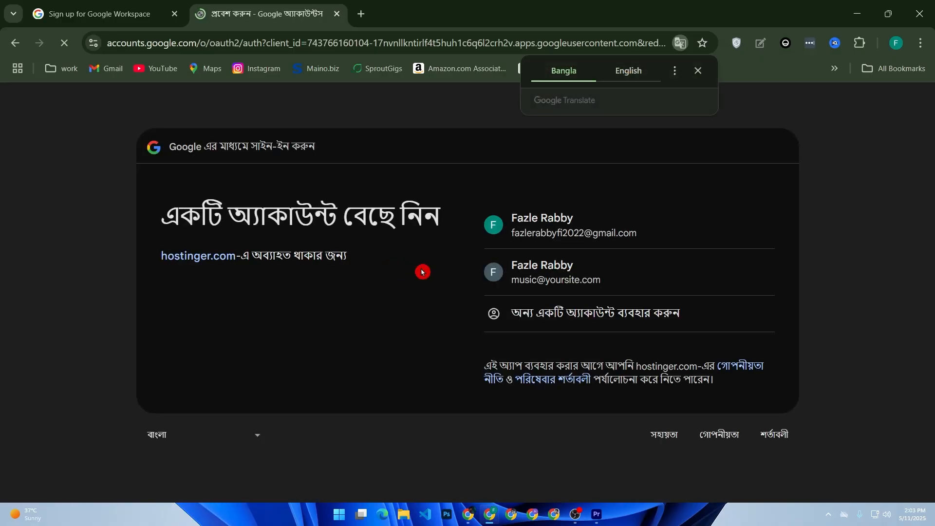
pyautogui.click(600, 218)
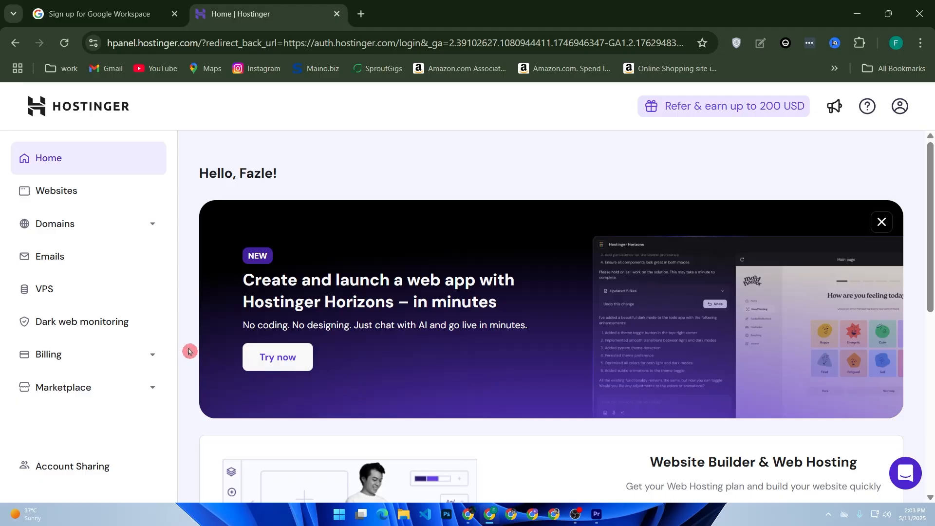
pyautogui.click(113, 235)
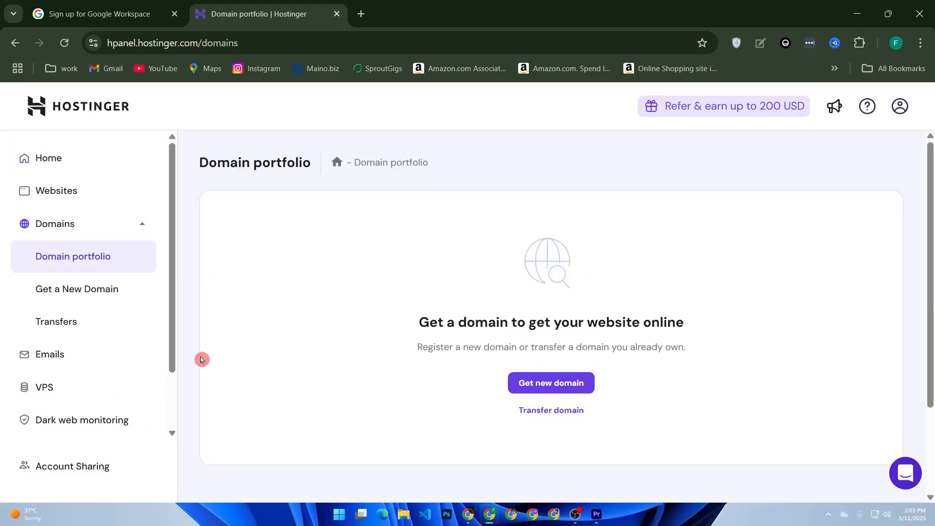
pyautogui.moveTo(172, 321); pyautogui.dragTo(176, 387)
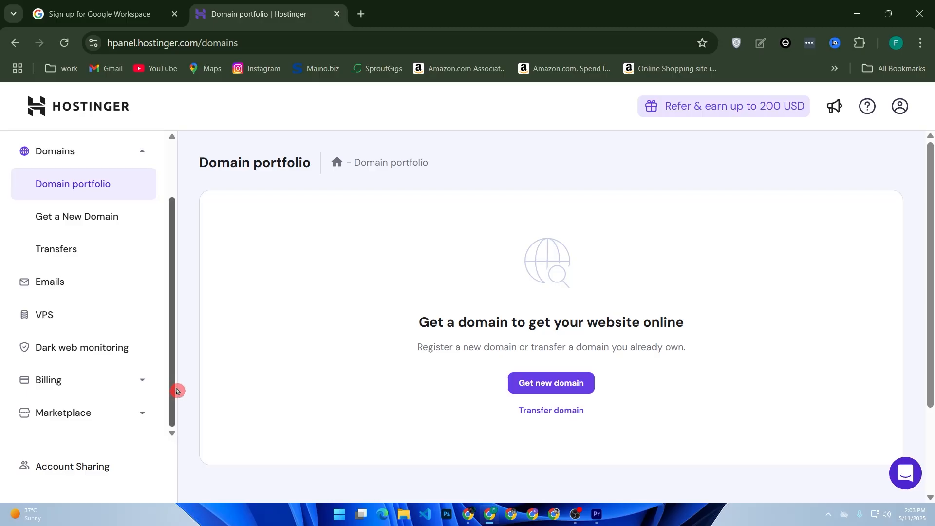
# - Switch to Notepad and replace the open note's text with the line "Type : TXT"
pyautogui.press('super')
pyautogui.write('notepad')
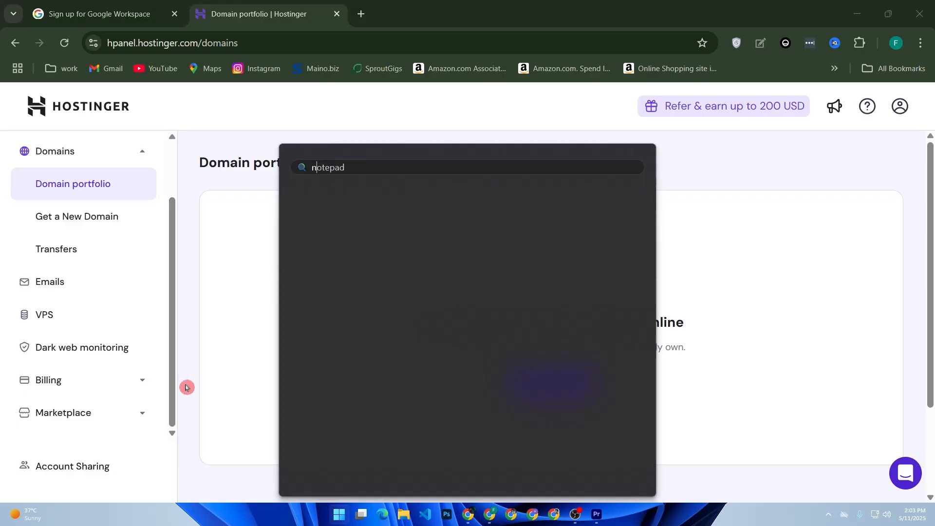
pyautogui.press('Return')
pyautogui.hotkey('ctrl', 'a')
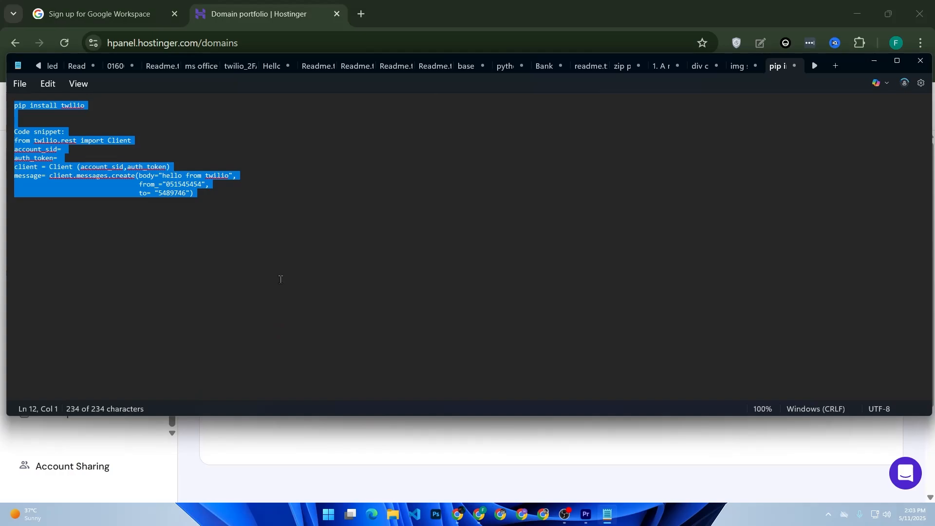
pyautogui.write('Type')
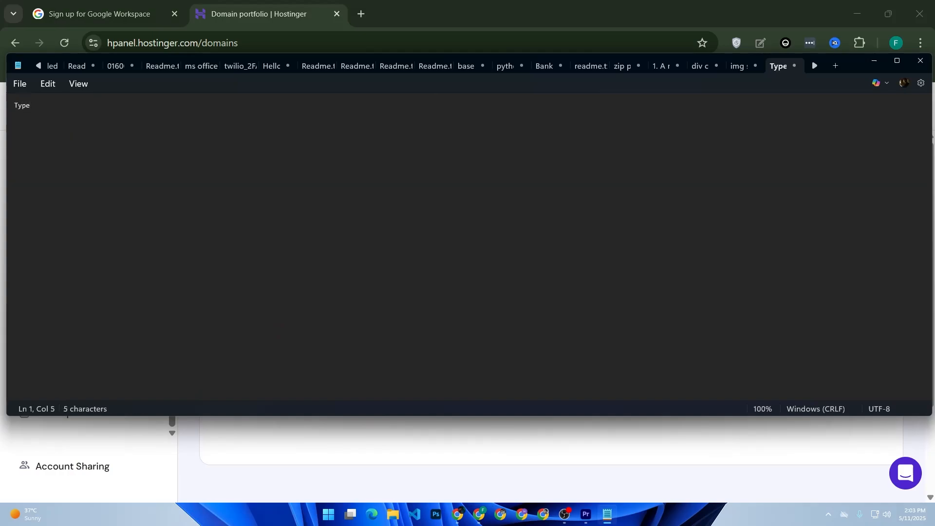
pyautogui.write(' : TXT')
pyautogui.press('Return')
# - Add the lines "Name/Host: @" and "Value: txt code" below the record type in the note
pyautogui.write('Nam')
pyautogui.press('BackSpace')
pyautogui.press('BackSpace')
pyautogui.write('e')
pyautogui.write('me')
pyautogui.press('BackSpace')
pyautogui.write('/Host: @')
pyautogui.press('Return')
pyautogui.write('Value: ')
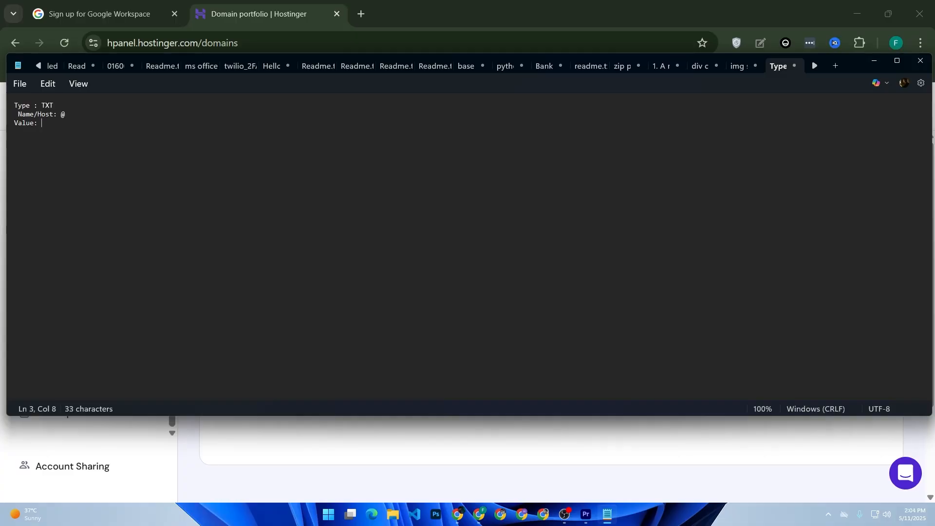
pyautogui.write('txt code')
pyautogui.press('Return')
# - Switch back to the browser and return to the business domain name page of the Google Workspace sign-up
pyautogui.click(395, 437)
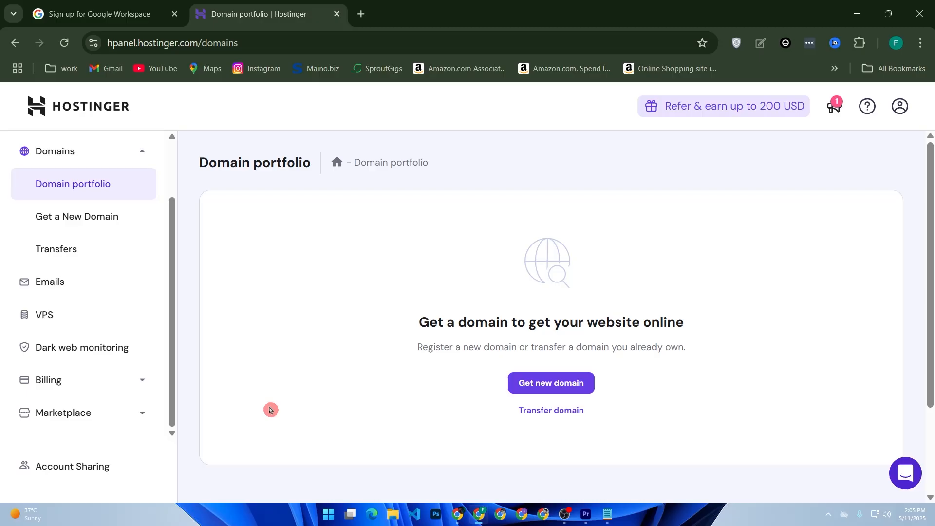
pyautogui.click(182, 12)
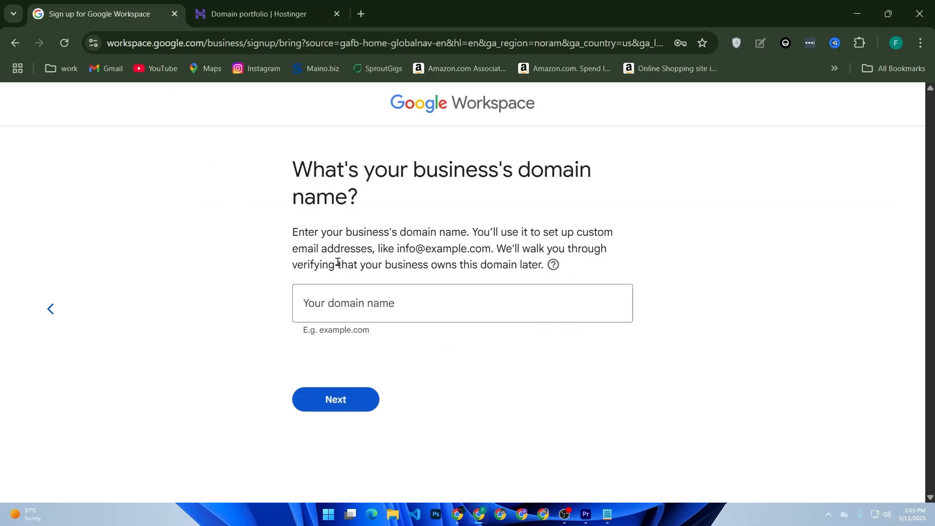
pyautogui.click(379, 275)
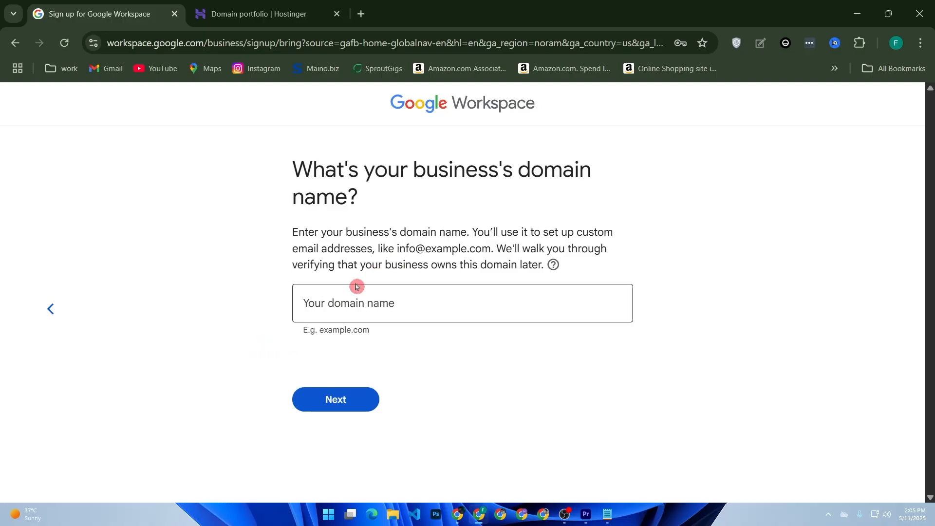
pyautogui.click(349, 321)
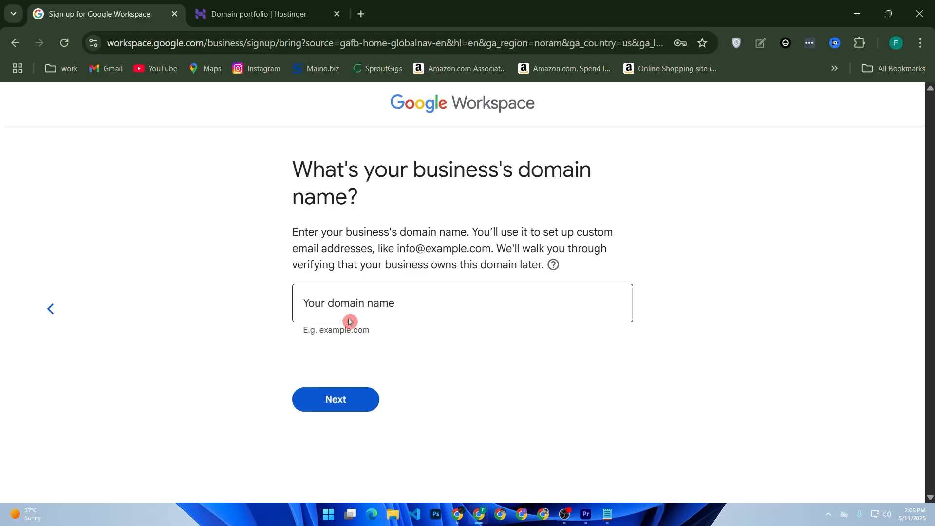